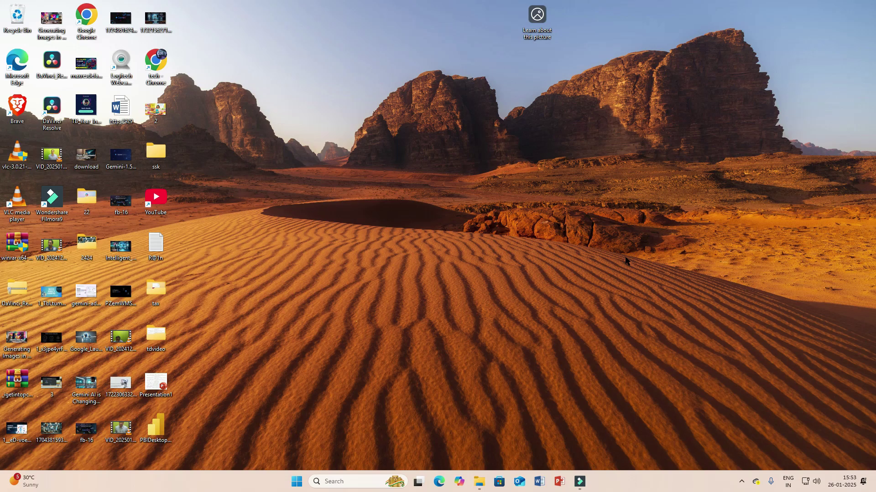
right_click(159, 59)
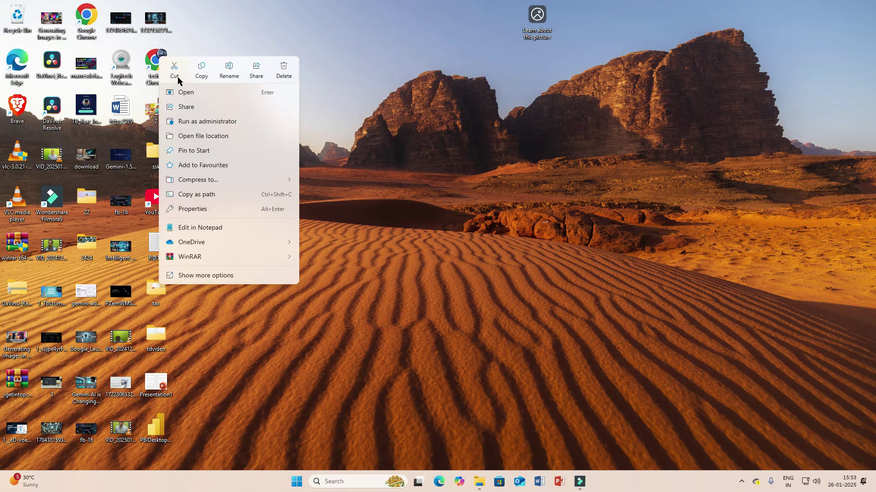
left_click(184, 91)
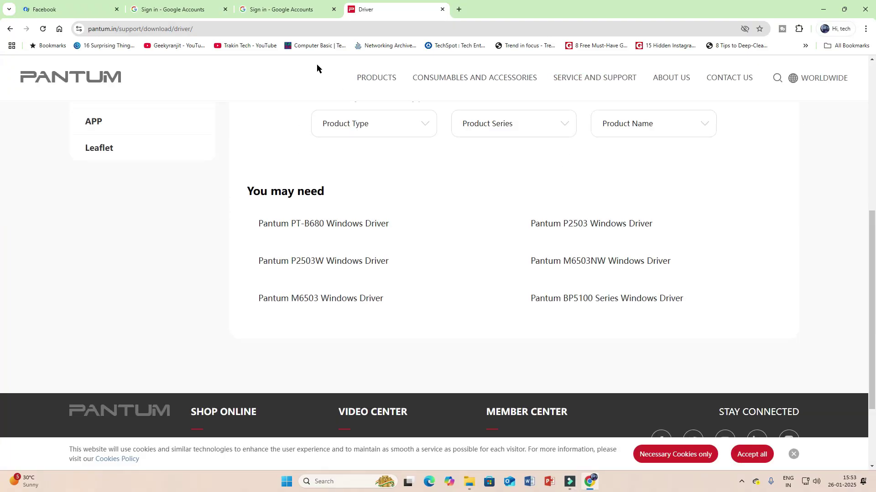
left_click(458, 10)
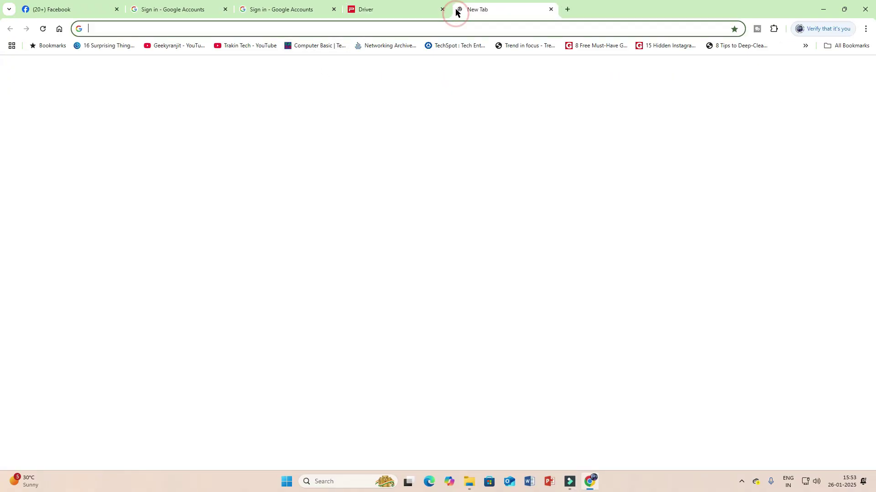
right_click(318, 28)
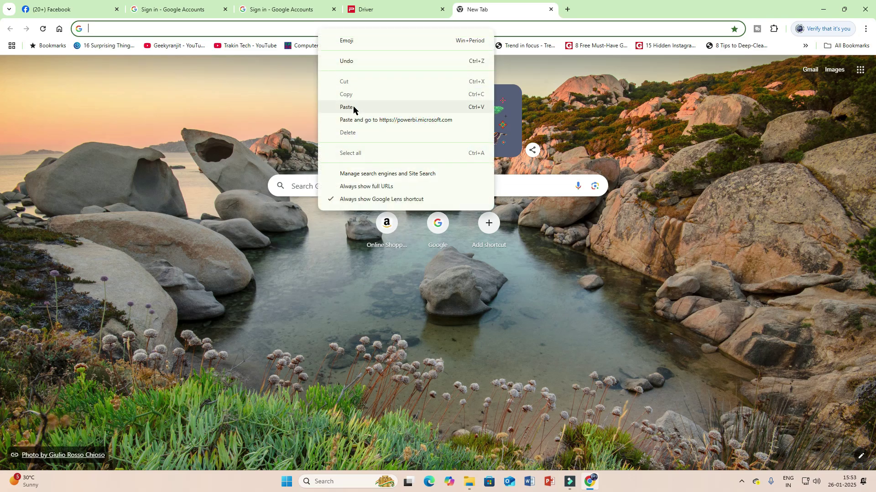
left_click(350, 104)
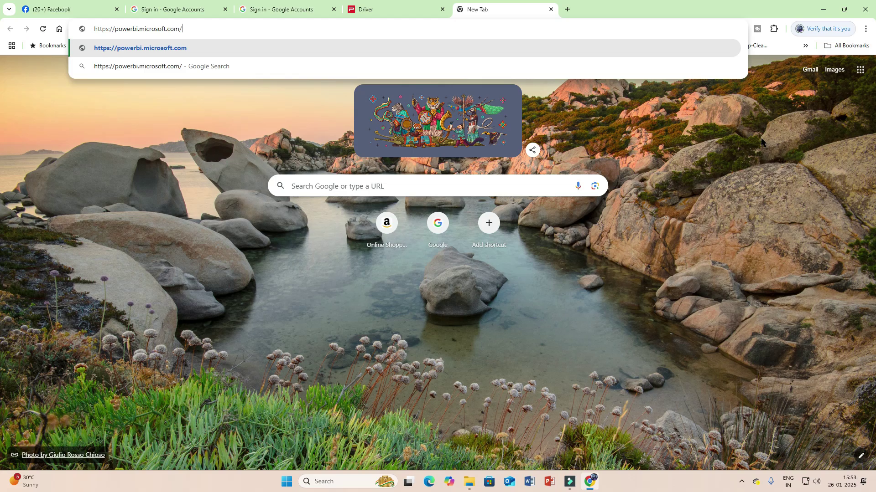
key("Return")
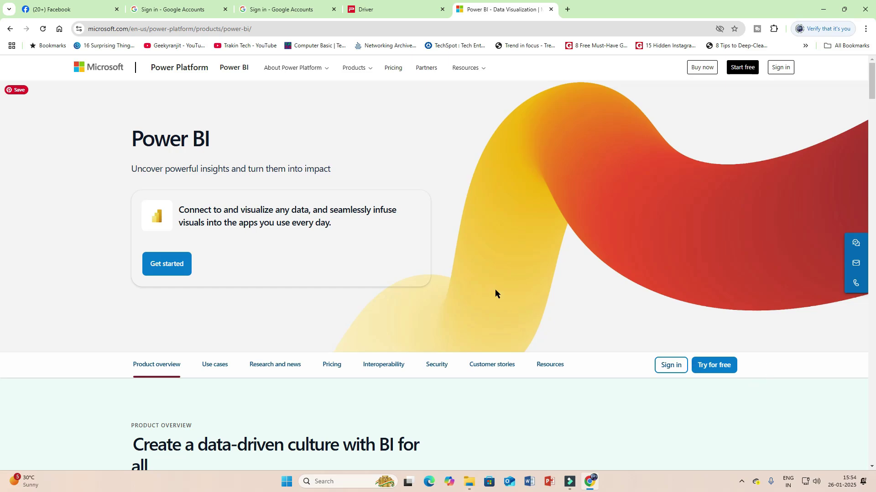
left_click(865, 11)
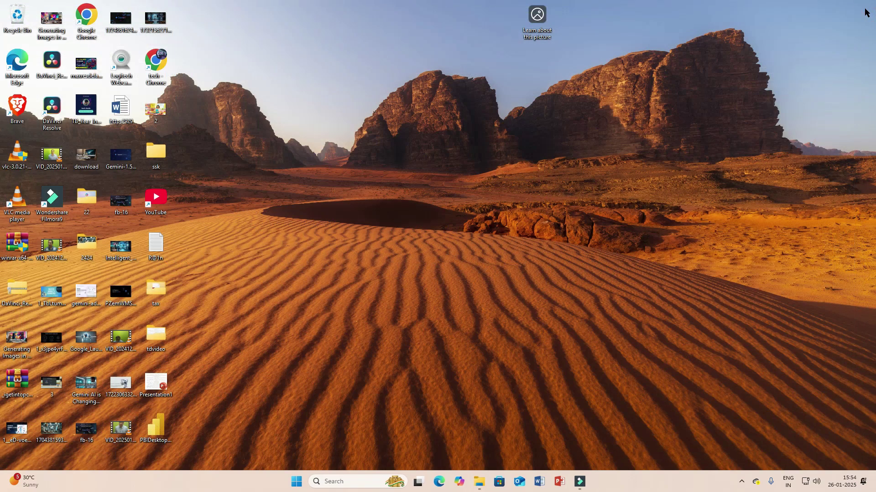
Run the PBIDesktop installer from the desktop and continue the setup with English as the language
right_click(163, 431)
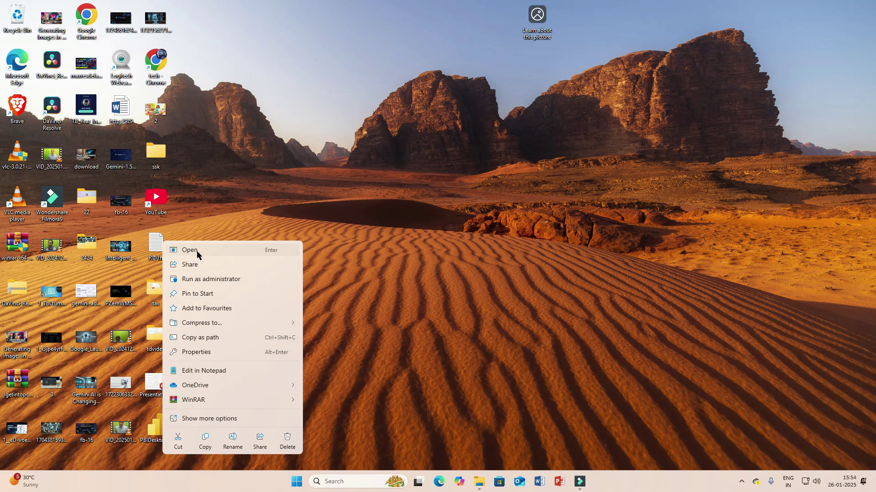
left_click(197, 251)
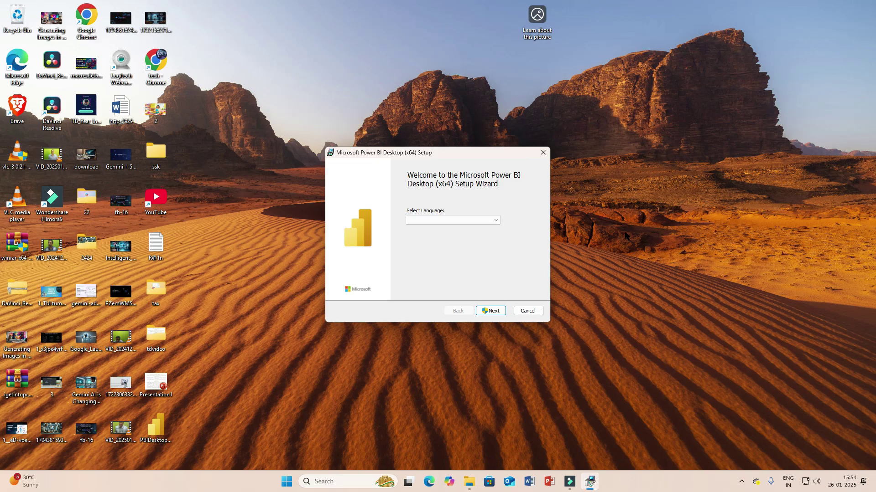
left_click(496, 222)
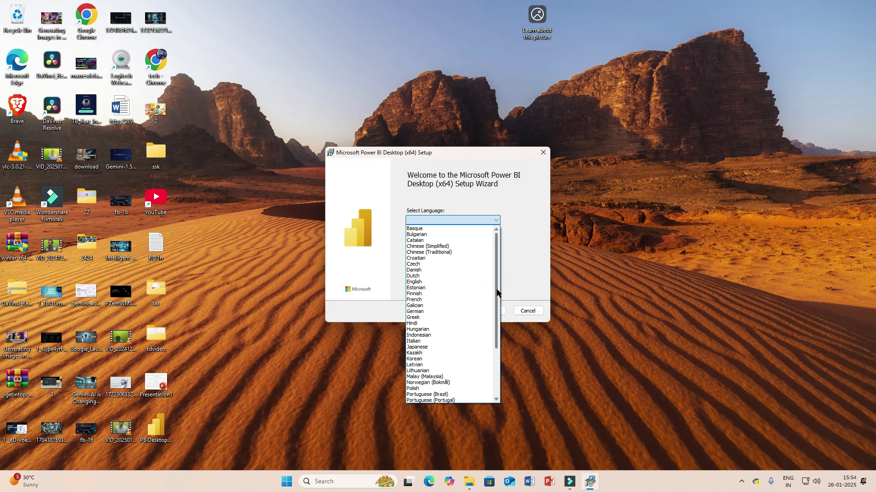
left_click(414, 282)
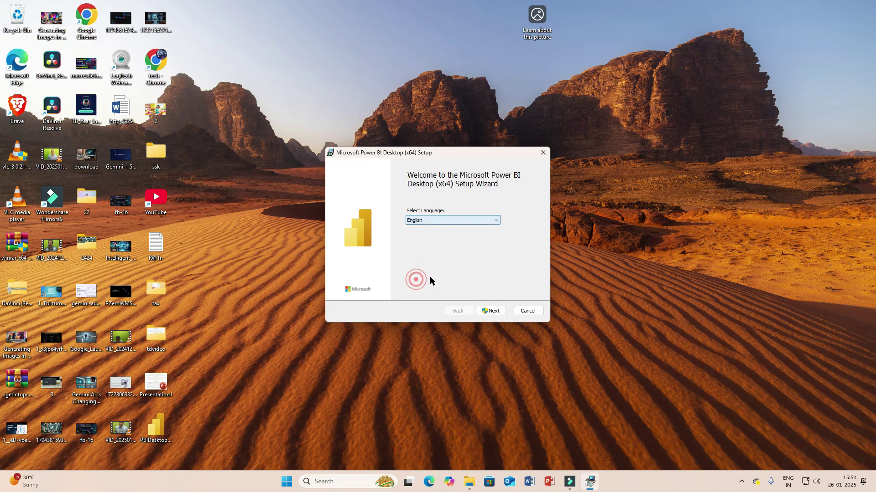
left_click(491, 311)
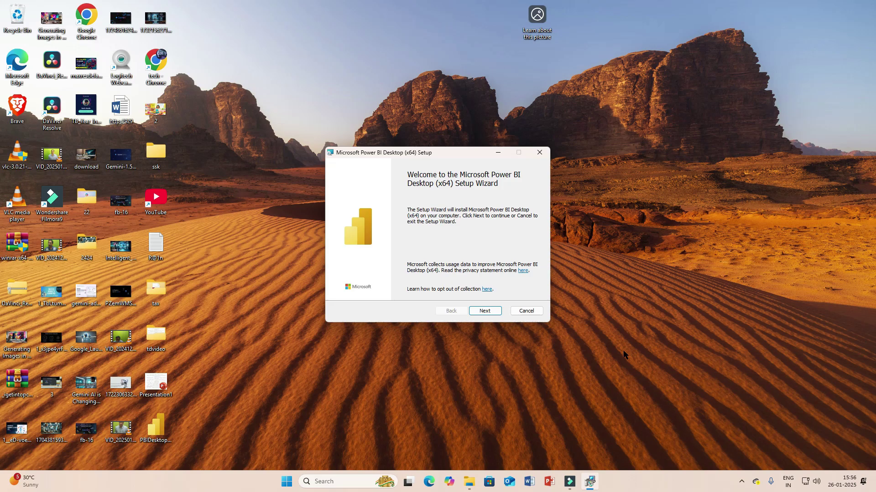
Accept the license terms, install Power BI Desktop to the default folder with a desktop shortcut, and finish by launching it
left_click(485, 312)
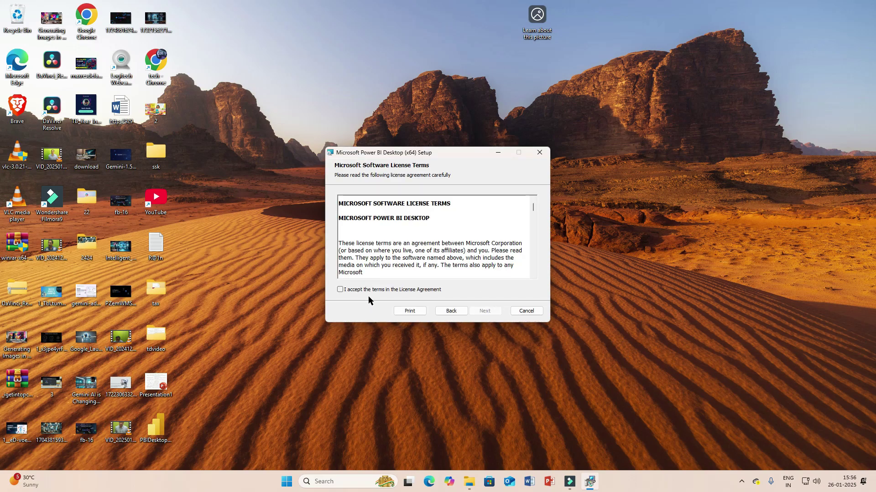
left_click(340, 290)
left_click(484, 312)
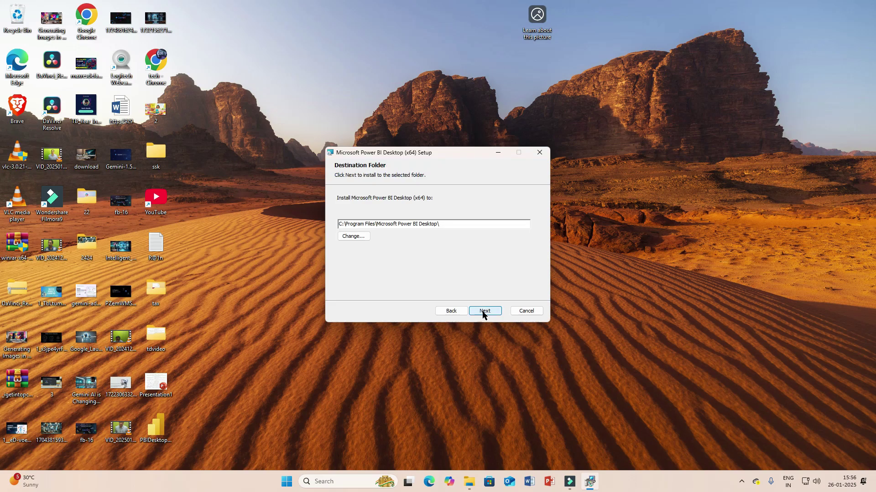
left_click(483, 312)
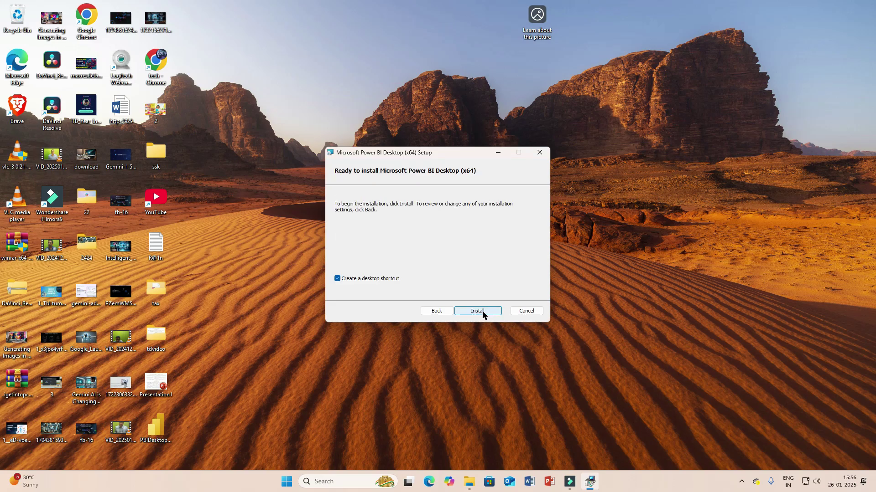
left_click(483, 312)
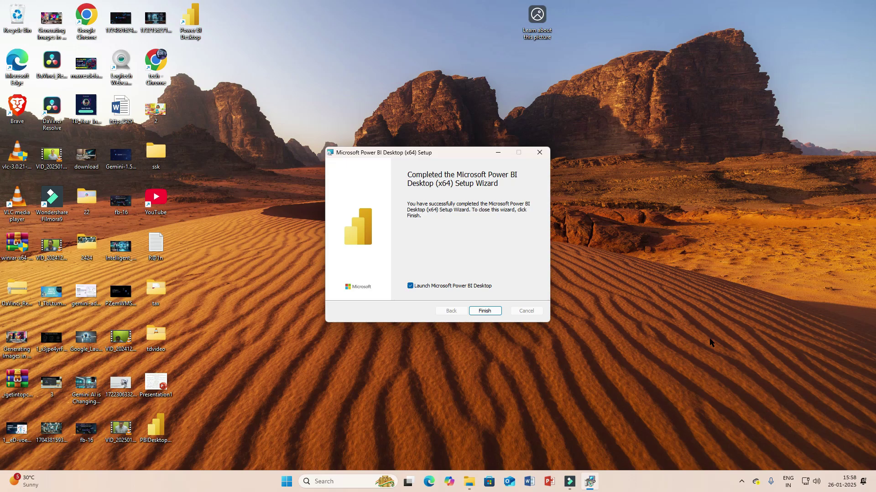
left_click(488, 311)
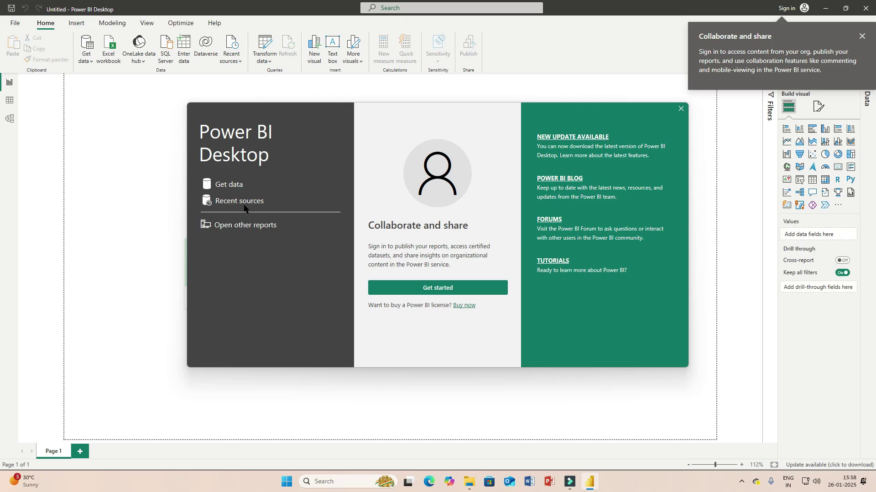
Leave the start screen without opening a report and dismiss the Collaborate and share notice
left_click(259, 225)
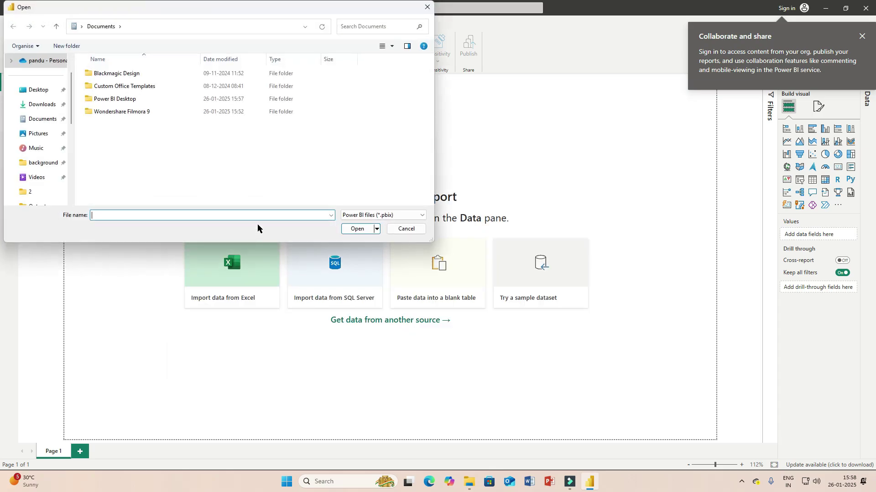
left_click(425, 6)
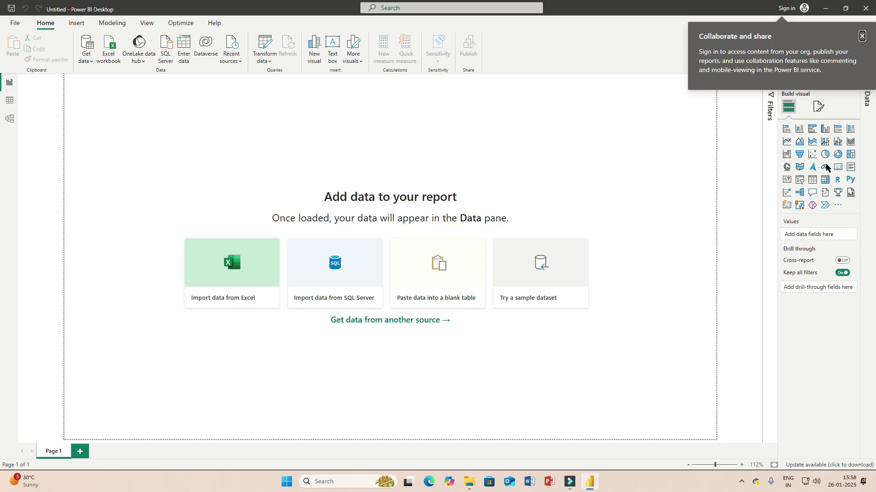
left_click(862, 37)
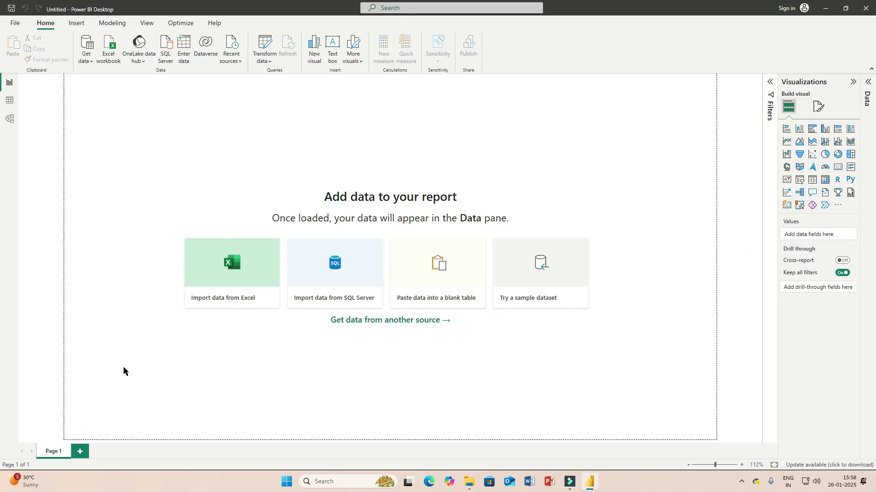
Import data from the Excel workbook PROJETOR REPOT COMMERCE BLOCK.xlsx
left_click(237, 265)
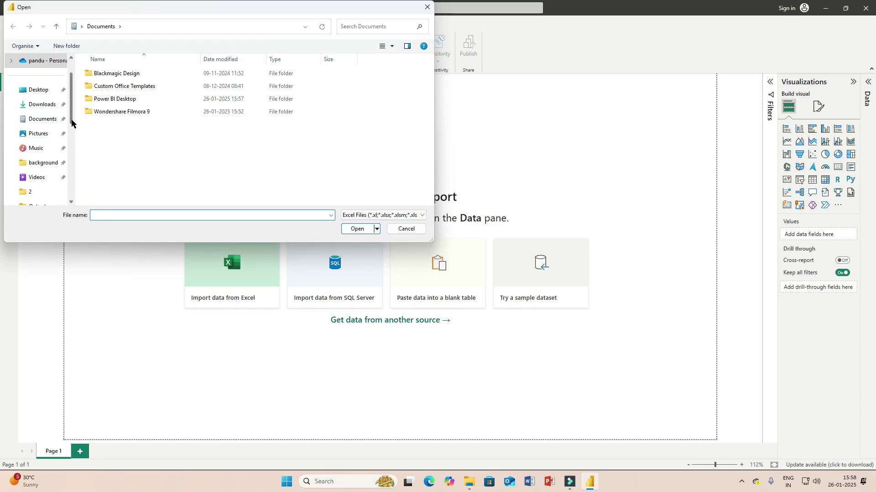
scroll(72, 136, "down", 1)
scroll(75, 133, "up", 1)
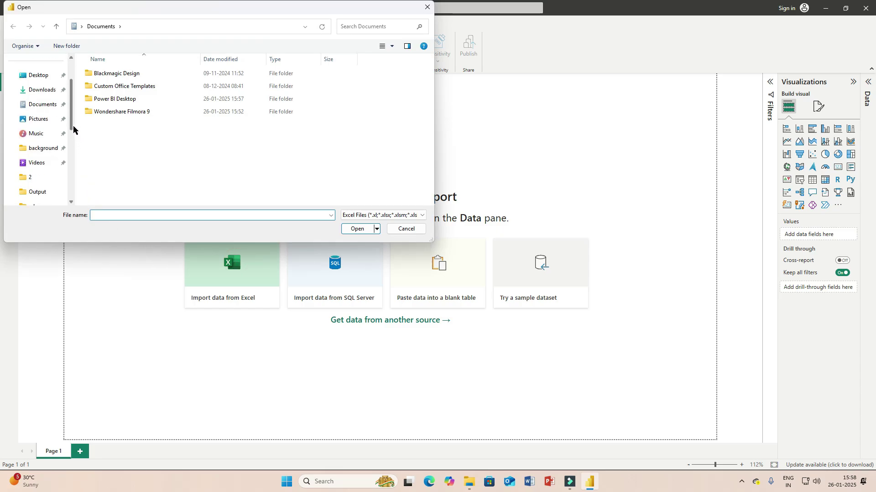
left_click(51, 110)
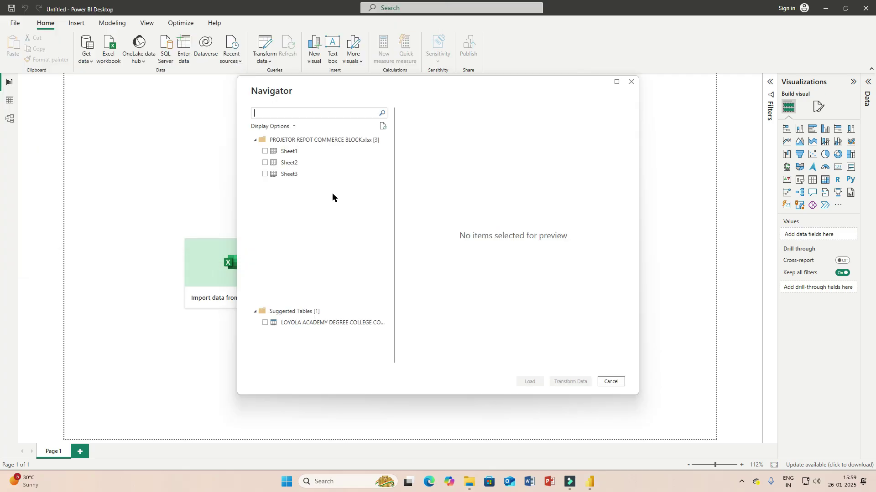
Preview Sheet1 of the workbook, then select the suggested Loyola Academy Degree College table and load it into the report
left_click(283, 152)
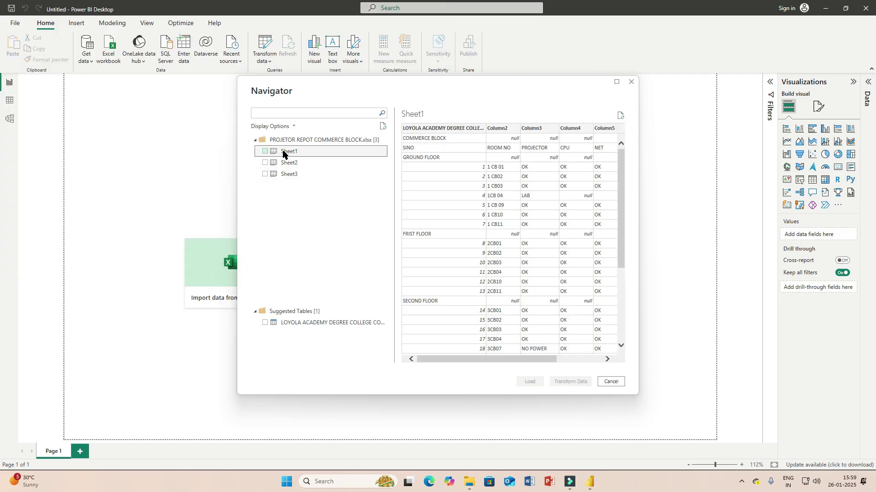
left_click_drag(619, 228, 647, 326)
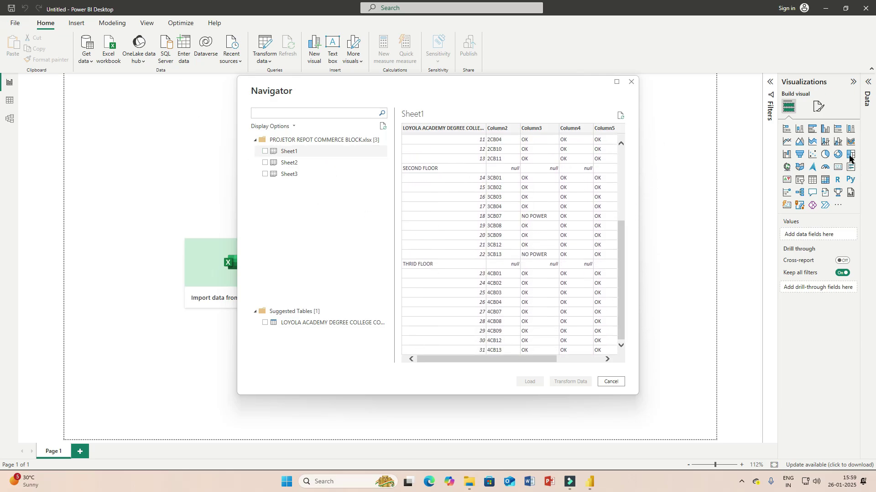
left_click(264, 322)
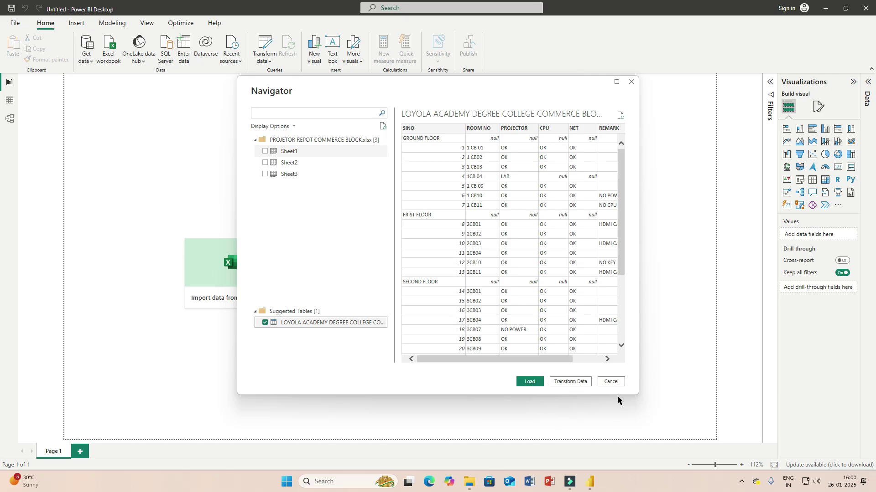
left_click(530, 382)
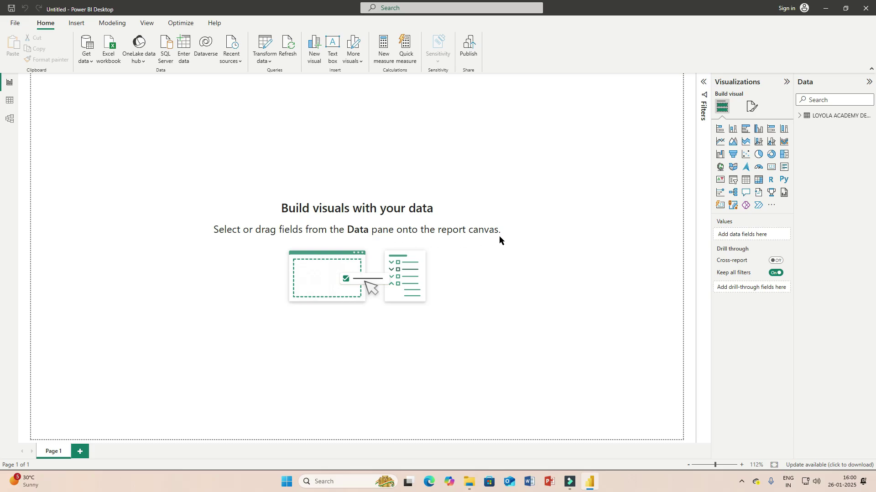
Add an empty column chart to the report page and open the Excel workbook English Soft LIC-KEYS as another data source
left_click(372, 285)
left_click(87, 51)
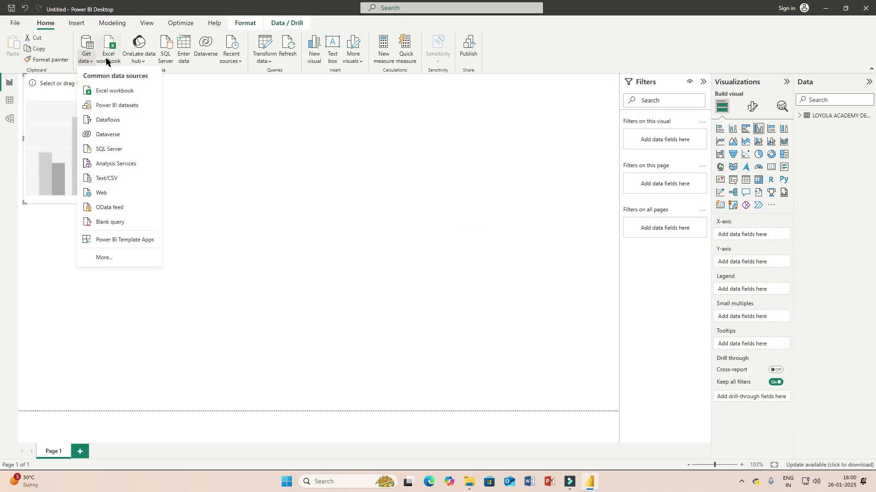
left_click(124, 90)
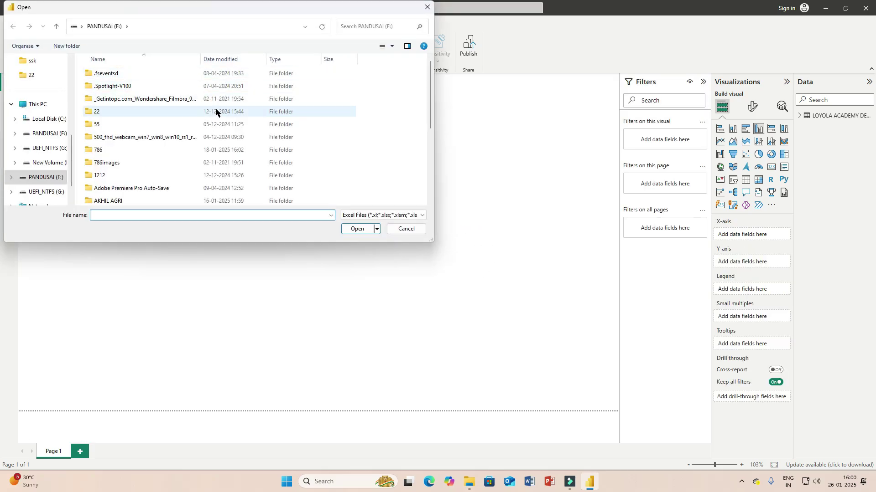
scroll(114, 182, "down", 5)
left_click(137, 188)
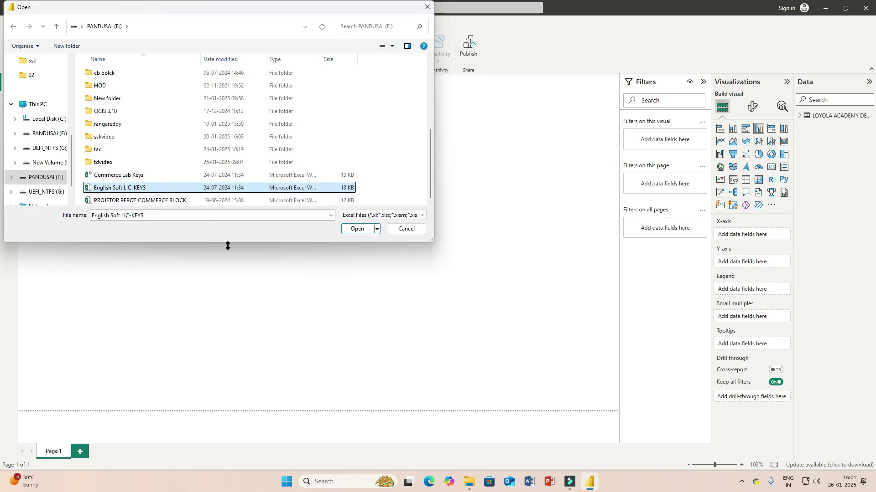
left_click(357, 230)
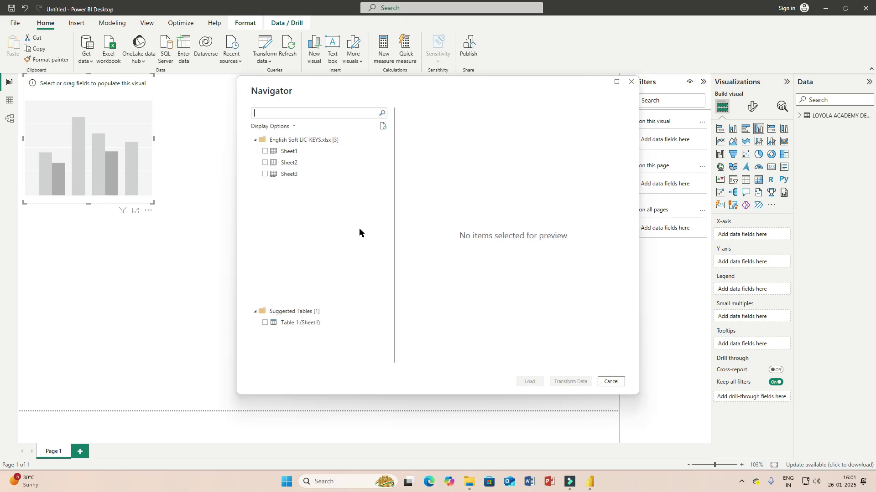
Select the suggested Table 1 (Sheet1), open it for transformation in Power Query Editor, and maximize the editor
left_click(263, 324)
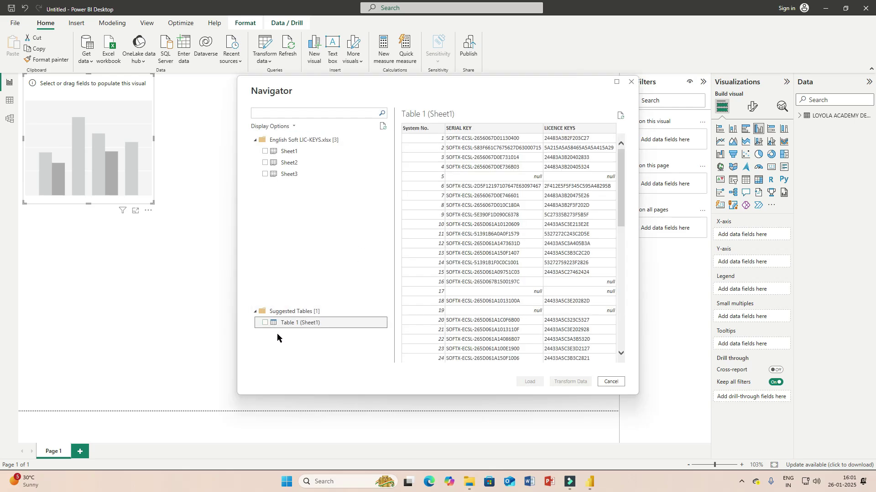
left_click(265, 323)
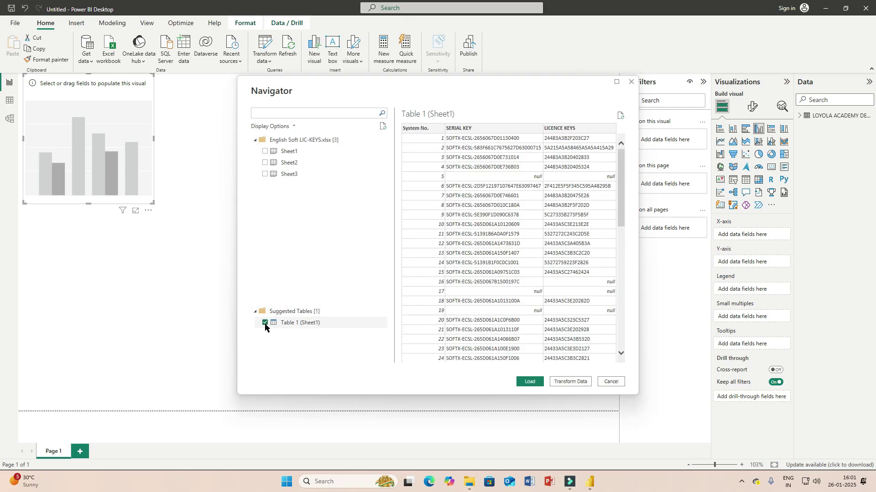
left_click(570, 383)
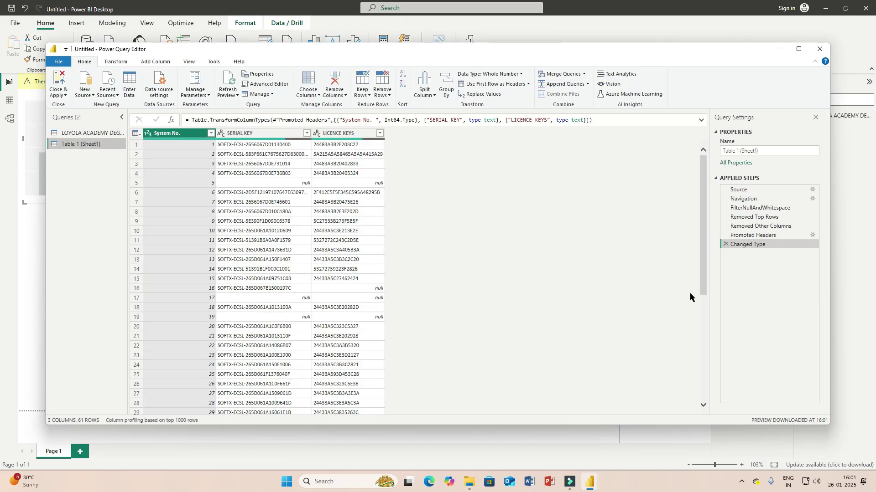
left_click(799, 49)
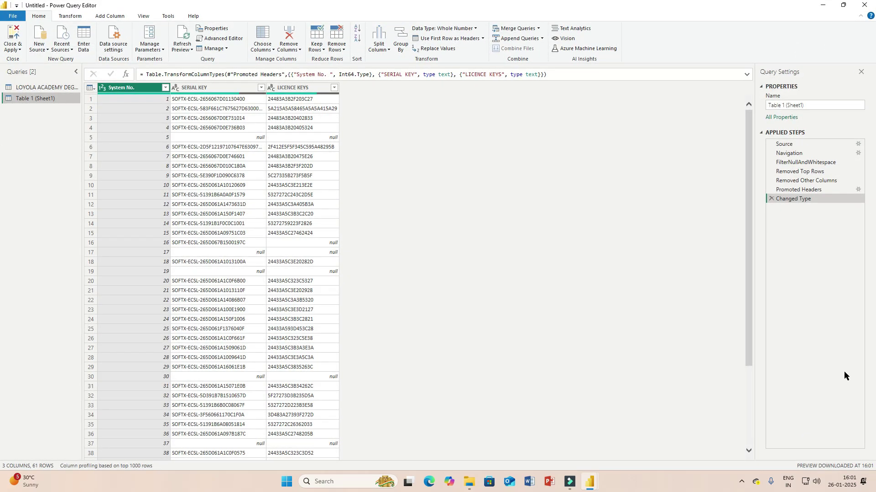
Review each applied step of the Table 1 (Sheet1) query in order, from Source through Changed Type
left_click(791, 145)
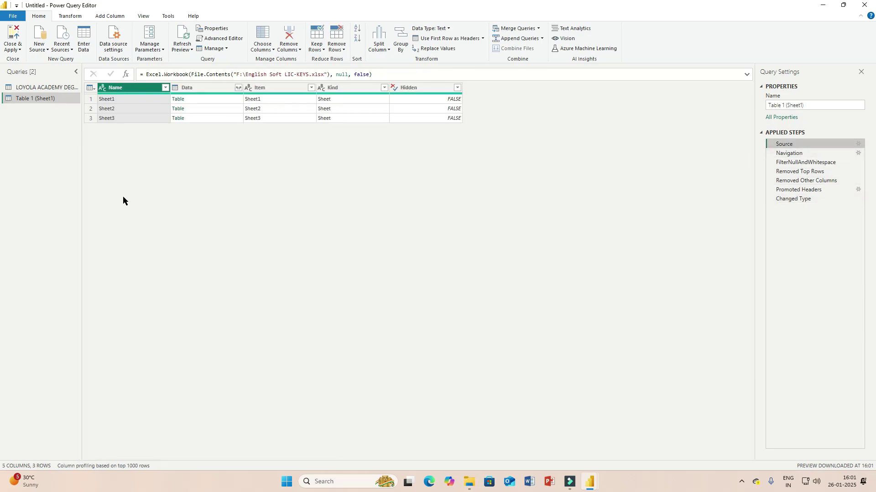
left_click(790, 154)
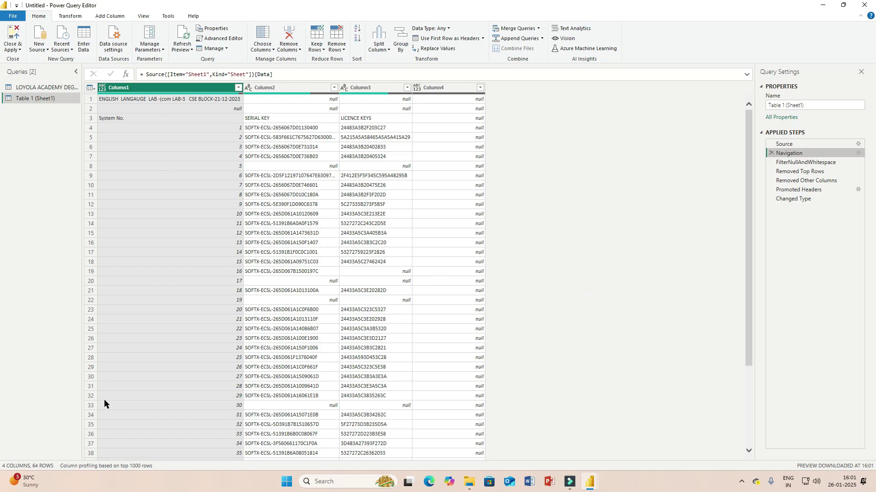
left_click(818, 166)
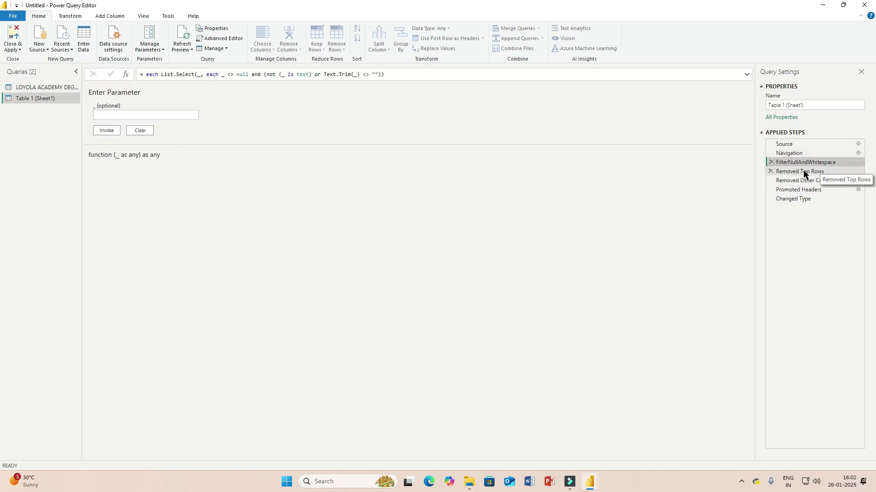
left_click(804, 175)
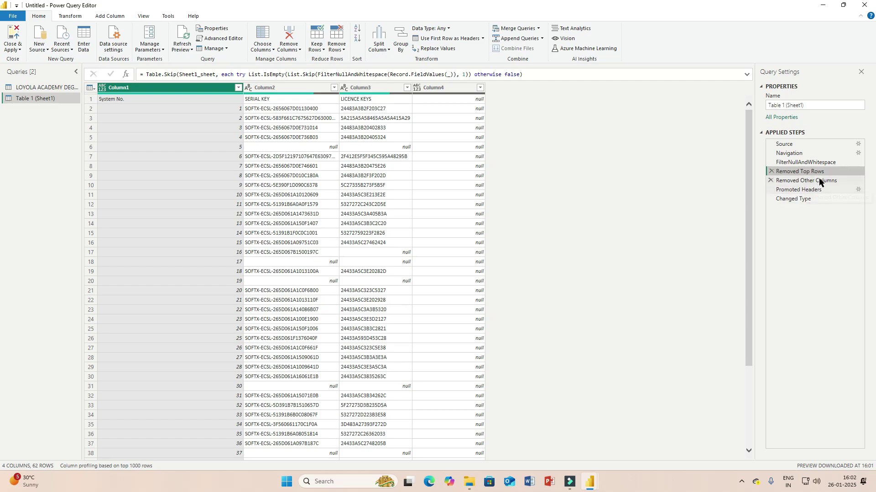
left_click(826, 182)
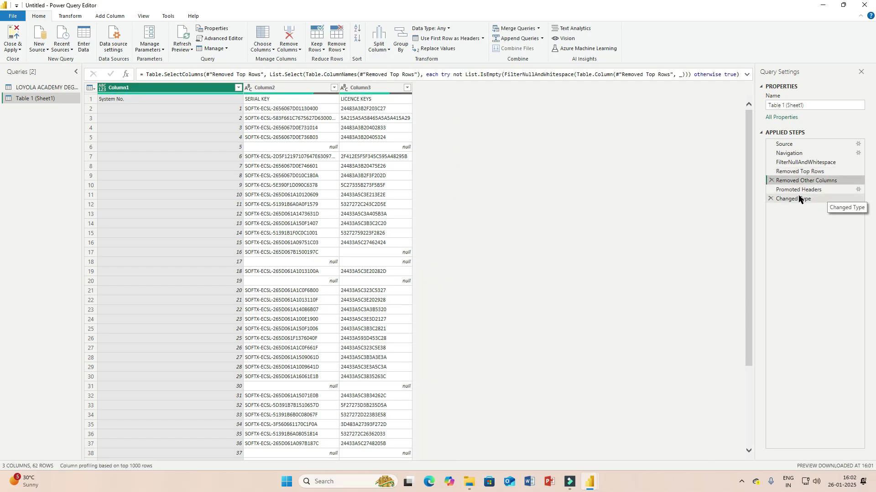
left_click(810, 194)
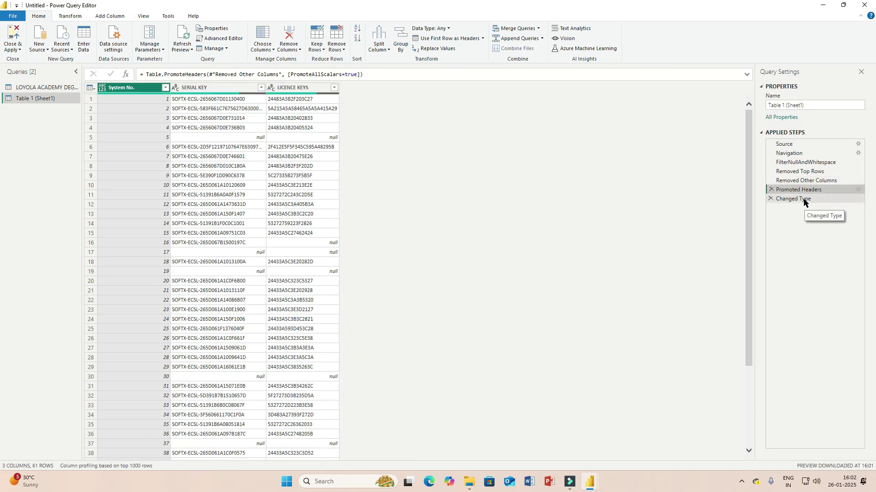
left_click(804, 201)
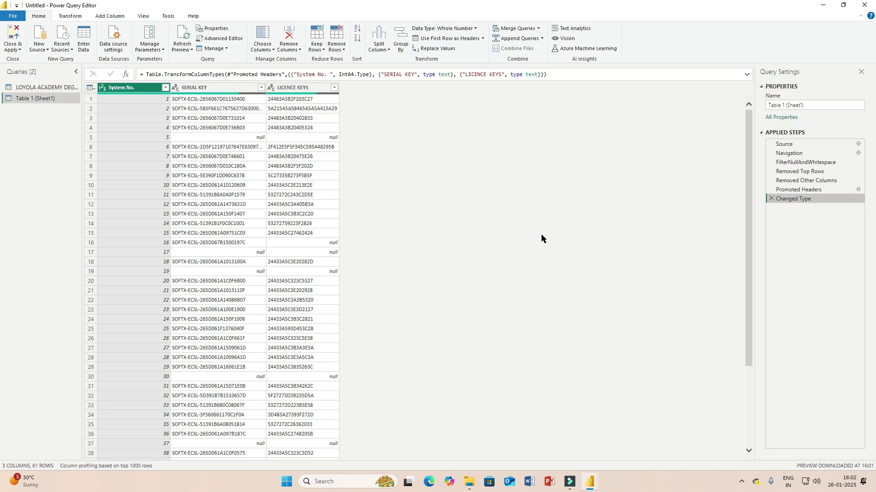
Try to create a new required parameter with the default name, type Any and no current value
left_click(150, 48)
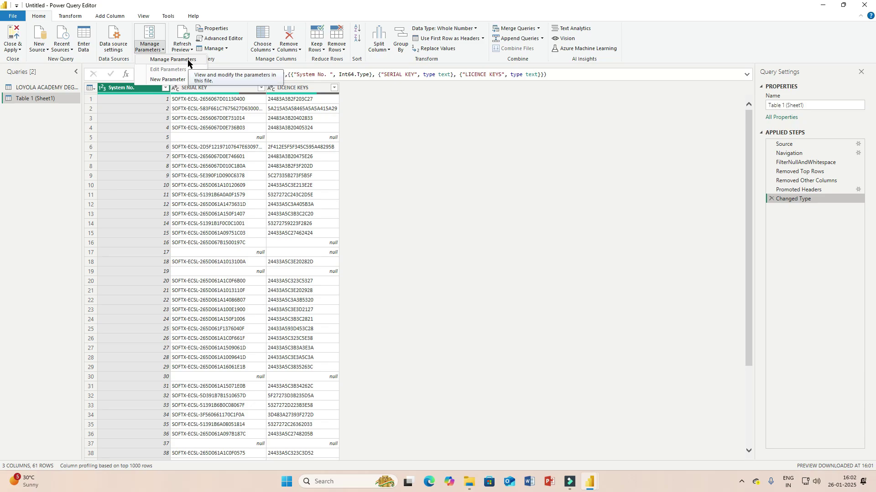
left_click(187, 80)
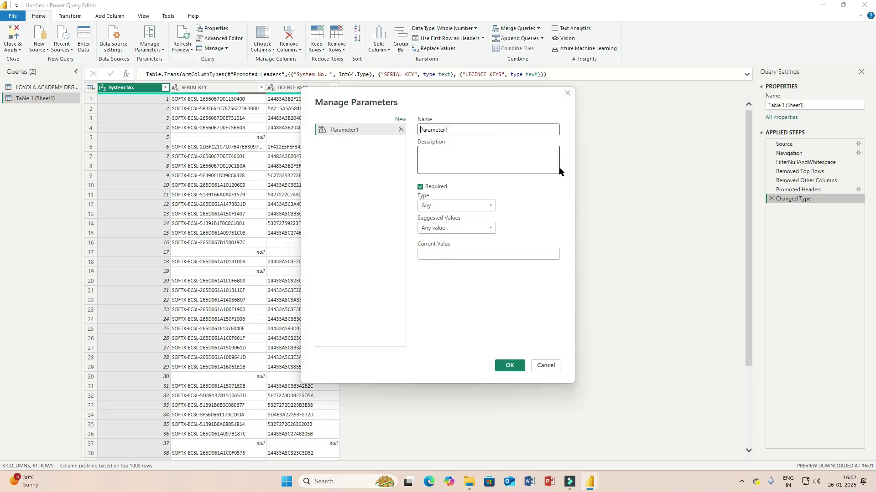
left_click(509, 366)
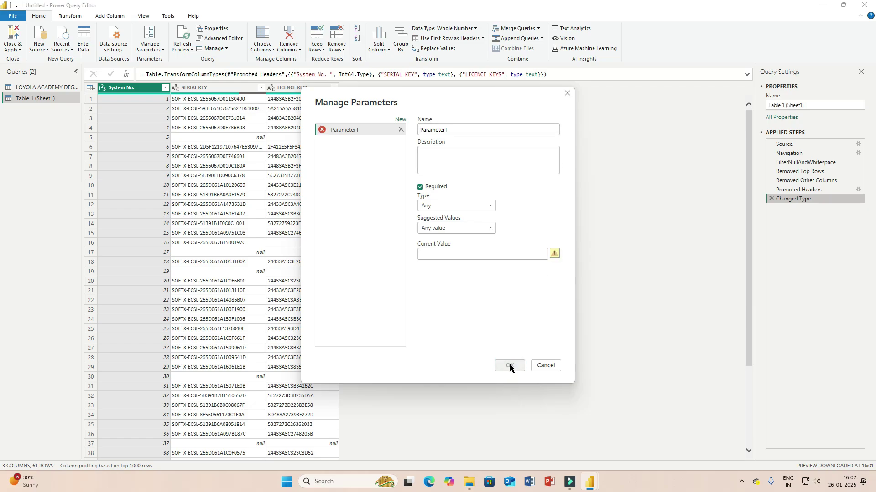